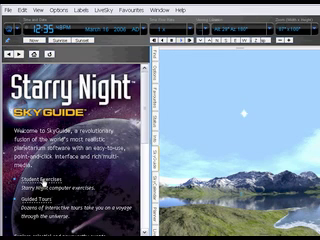
Step: Show the Student Exercises introduction in the SkyGuide pane from the welcome page
left_click(44, 180)
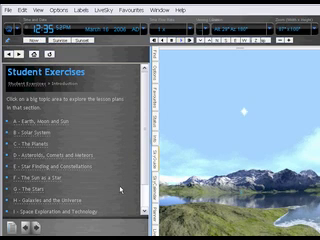
Step: Go to 'A - Earth, Moon and Sun', then the 'A2: The Year and Seasons' lesson
left_click(58, 121)
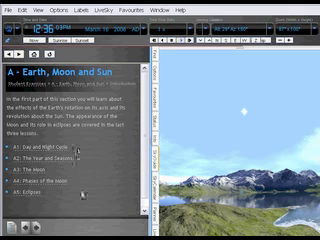
left_click(80, 160)
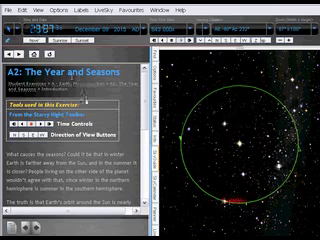
scroll(135, 175, "down", 3)
scroll(135, 175, "down", 3)
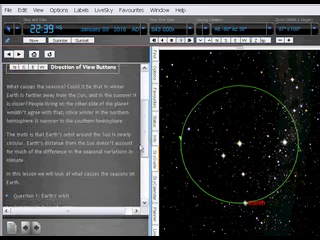
scroll(135, 175, "down", 3)
scroll(135, 175, "down", 1)
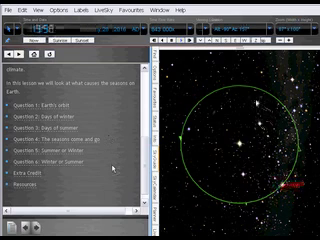
Step: Show 'Question 4: The seasons come and go', then advance to a later question page
left_click(56, 138)
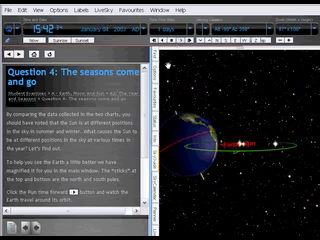
scroll(138, 128, "down", 3)
scroll(135, 148, "down", 2)
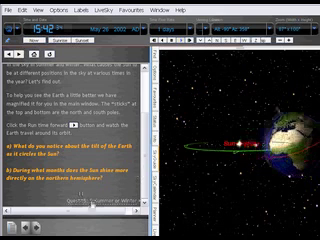
left_click(36, 40)
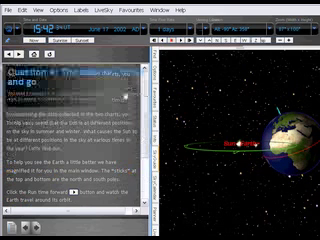